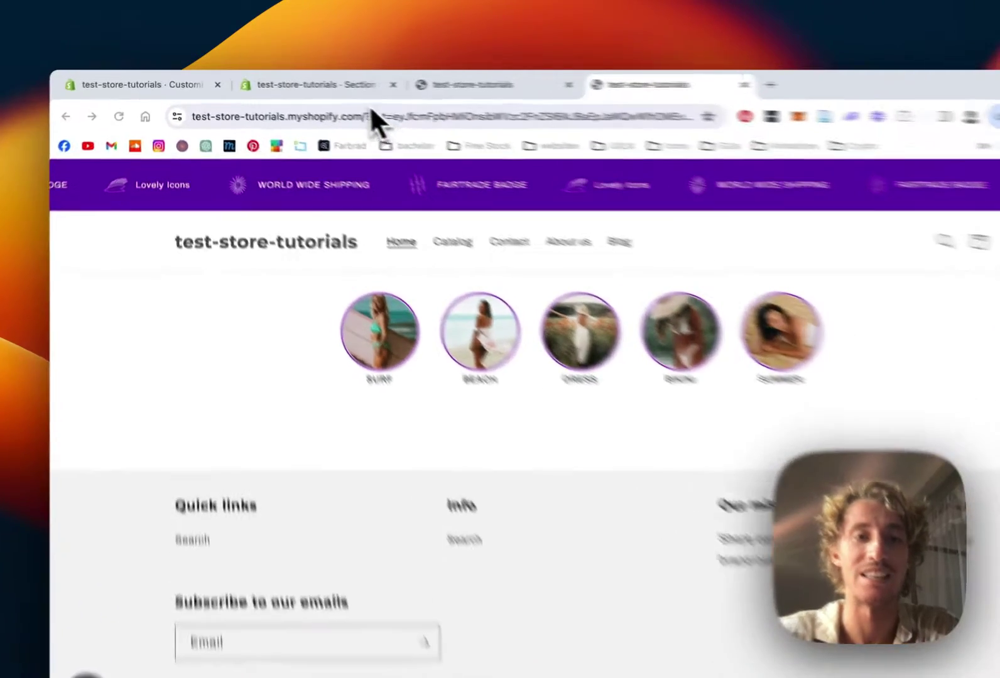
- Switch to the Section Store app and search for 'circle menu' sections
click(322, 86)
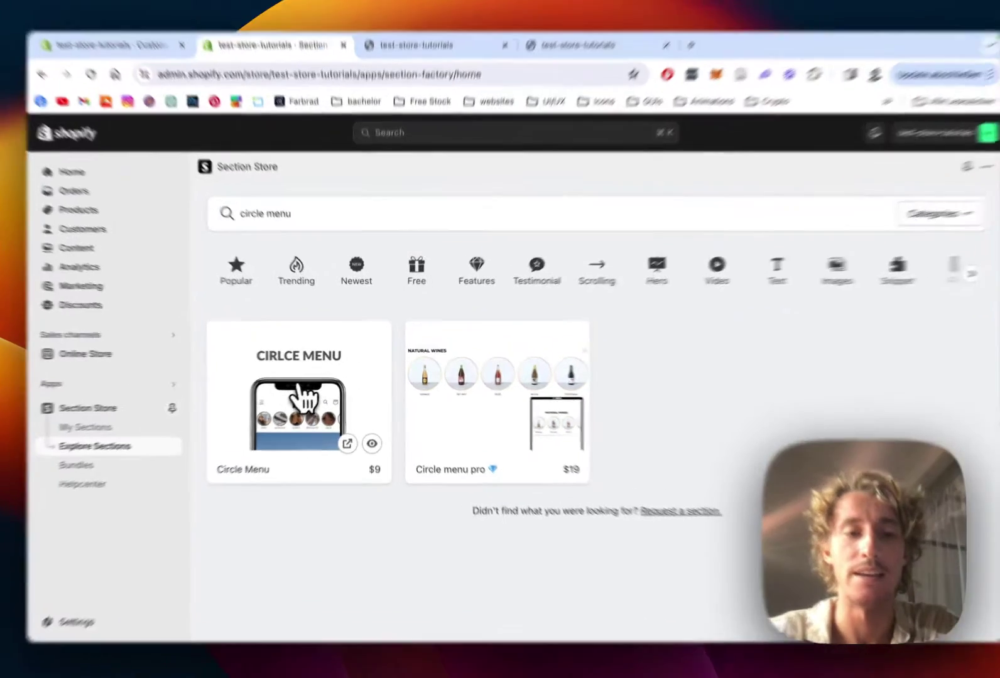
- Open the $9 Circle Menu section's details and scroll through its description and settings
click(301, 402)
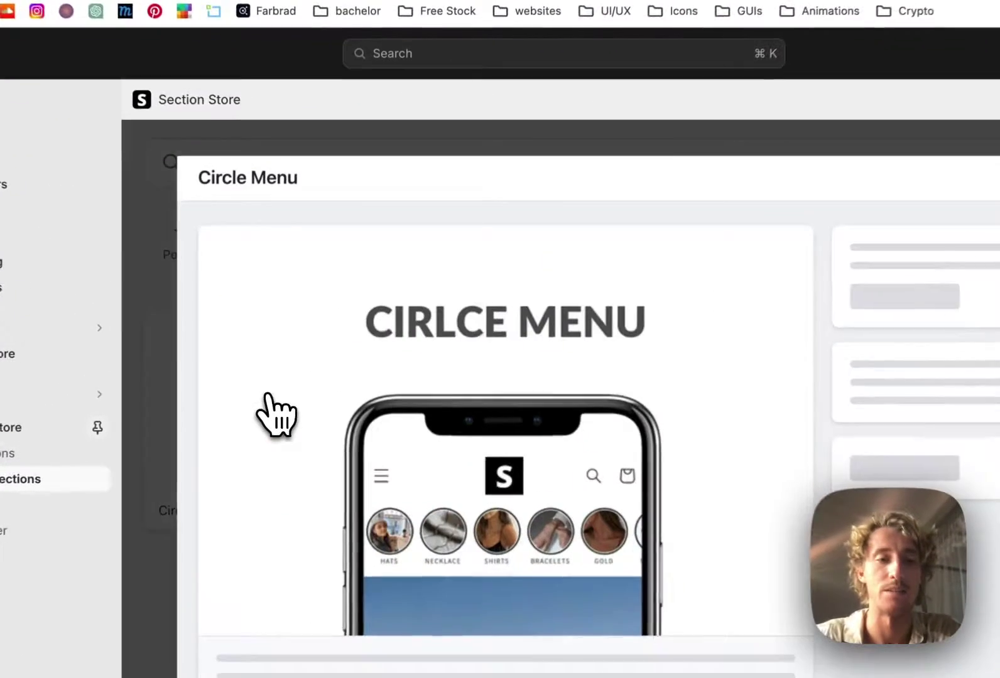
scroll(510, 314, down, 3)
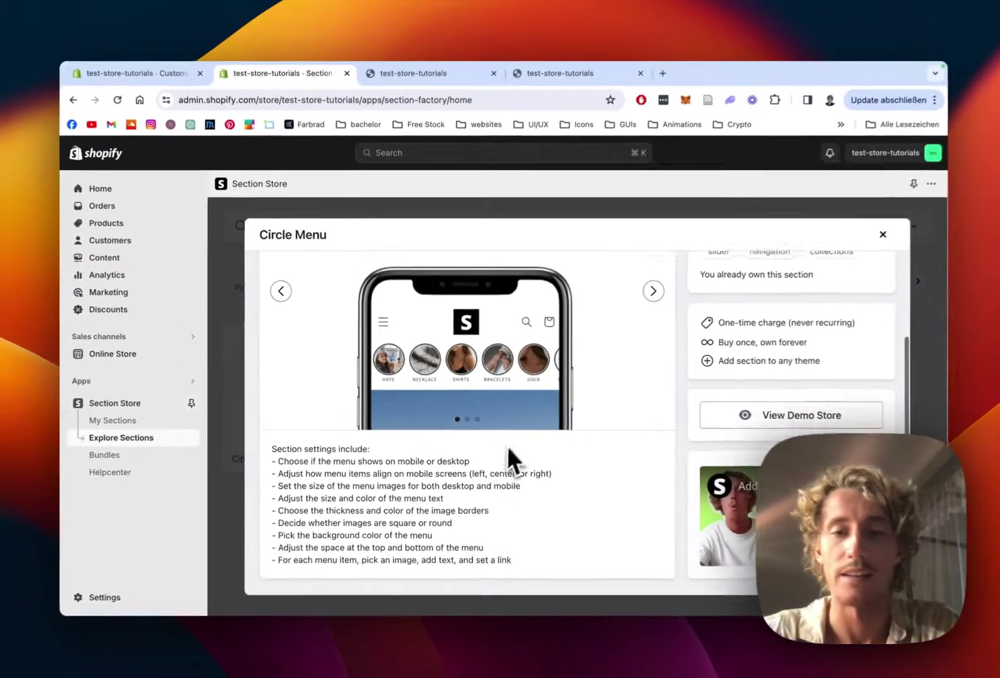
scroll(510, 432, up, 3)
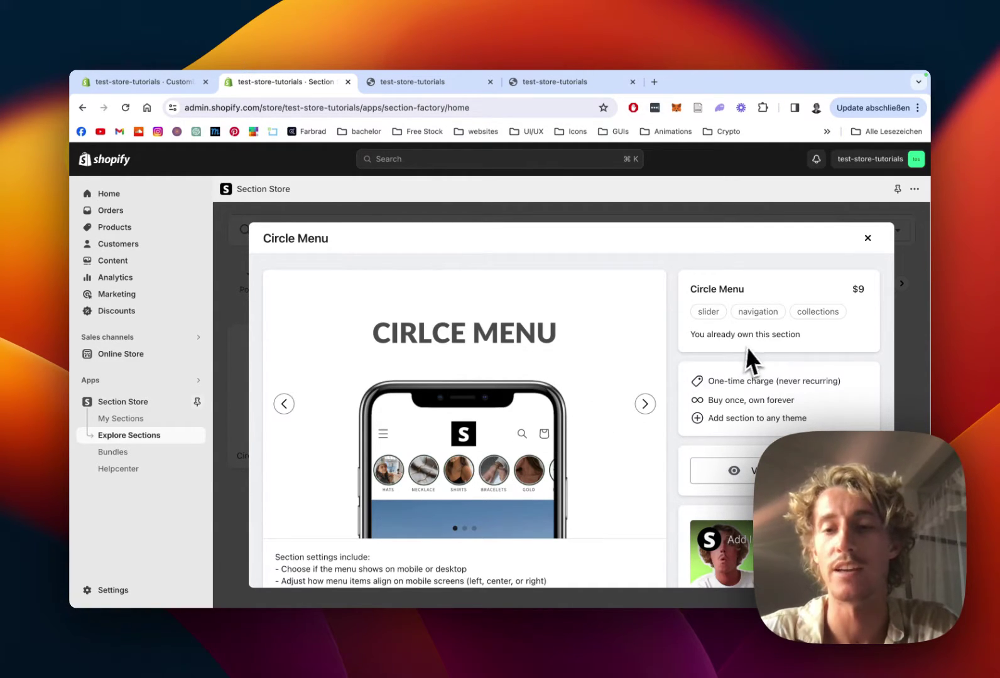
scroll(754, 359, down, 1)
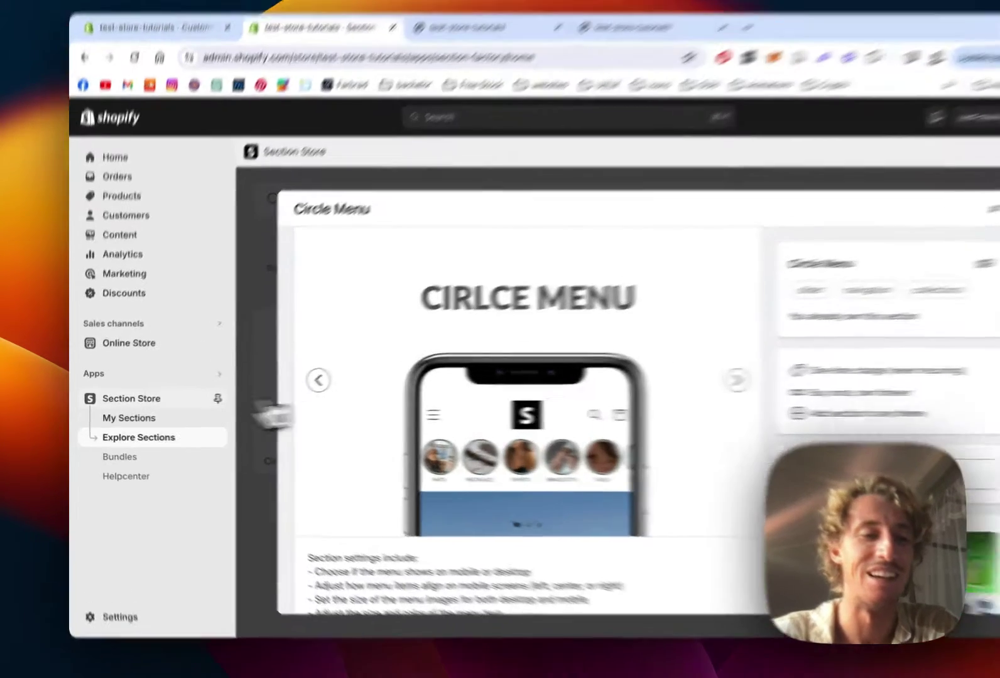
- Find the owned Circle Menu under My sections and add it to the live Dawn theme
click(120, 418)
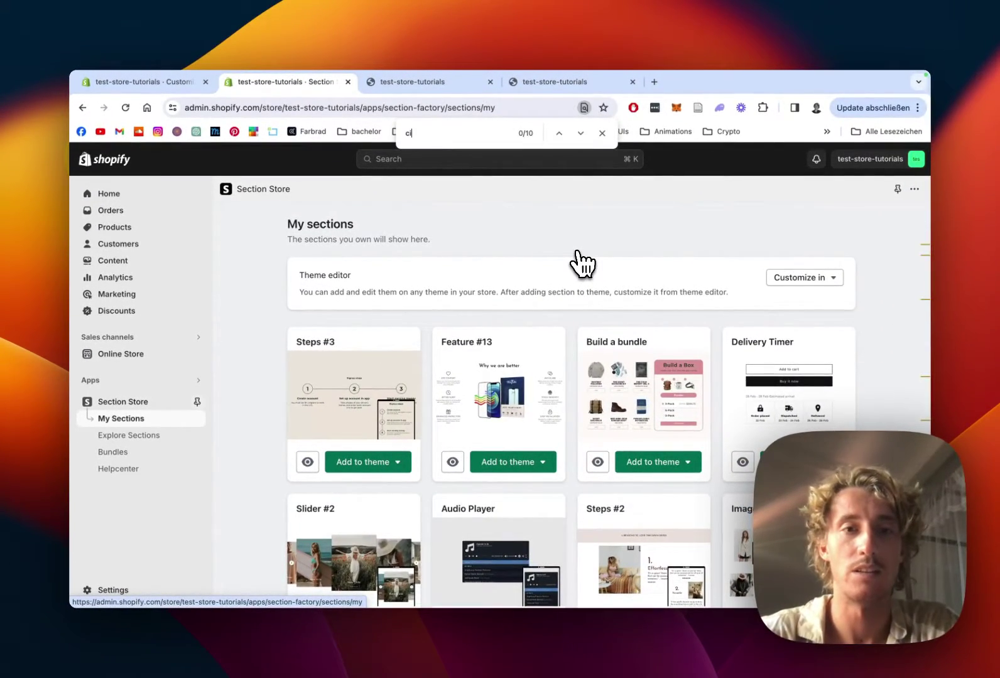
text(rcle)
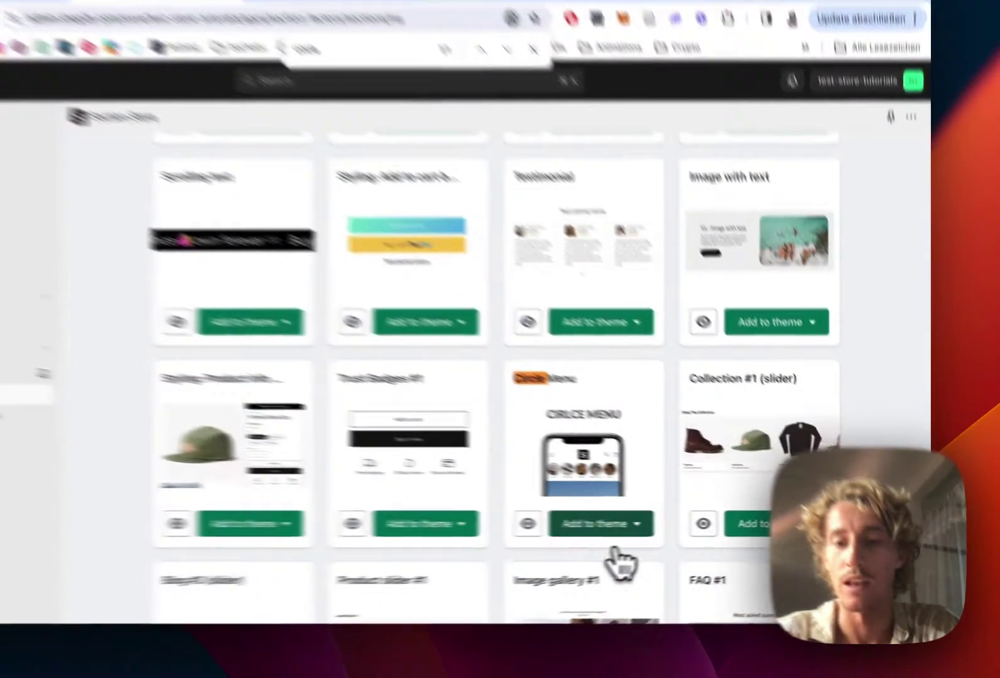
click(681, 527)
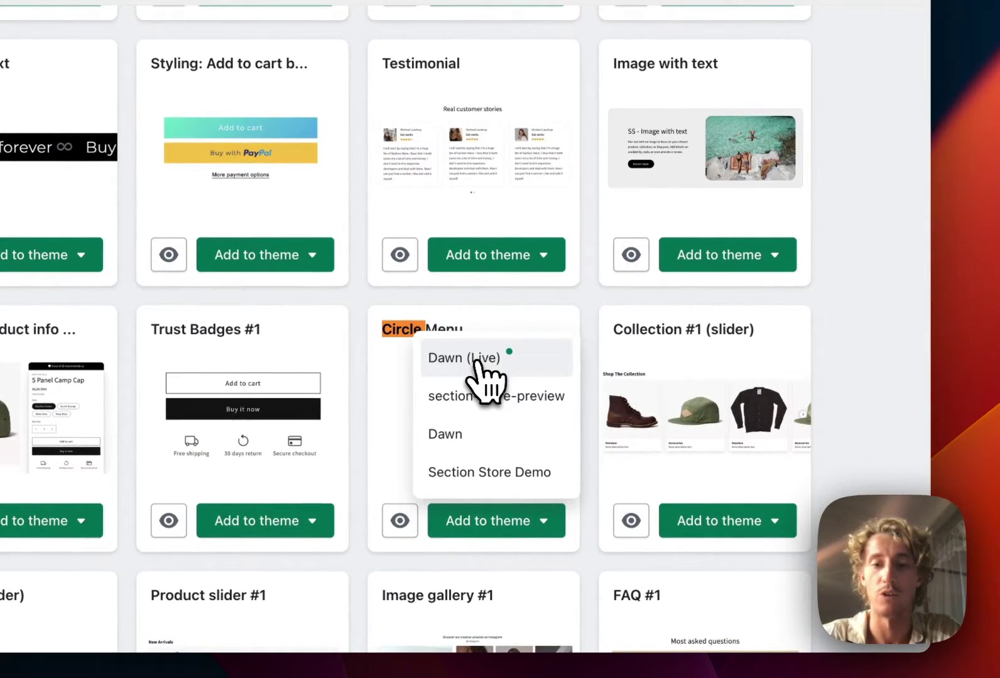
click(480, 358)
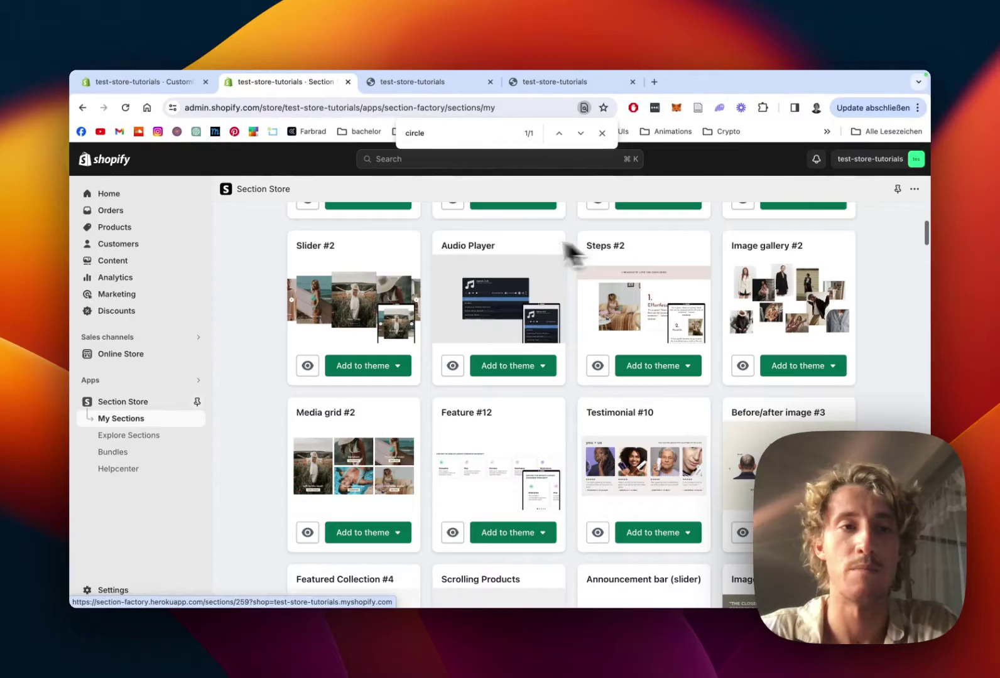
scroll(717, 368, up, 5)
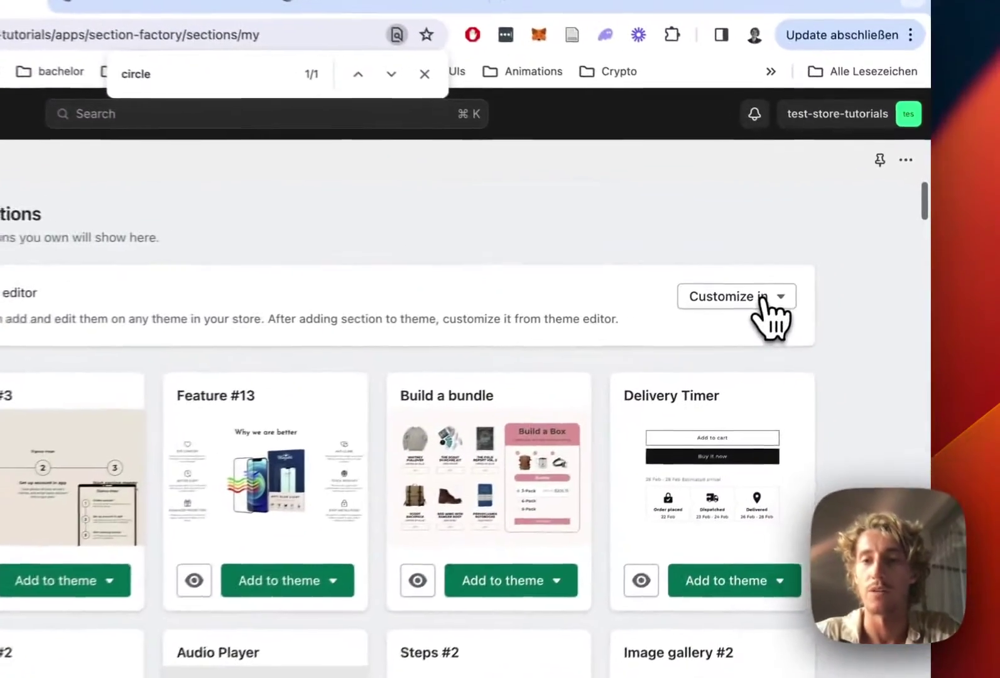
- Open the Dawn theme editor and close the Section Store tab
click(762, 300)
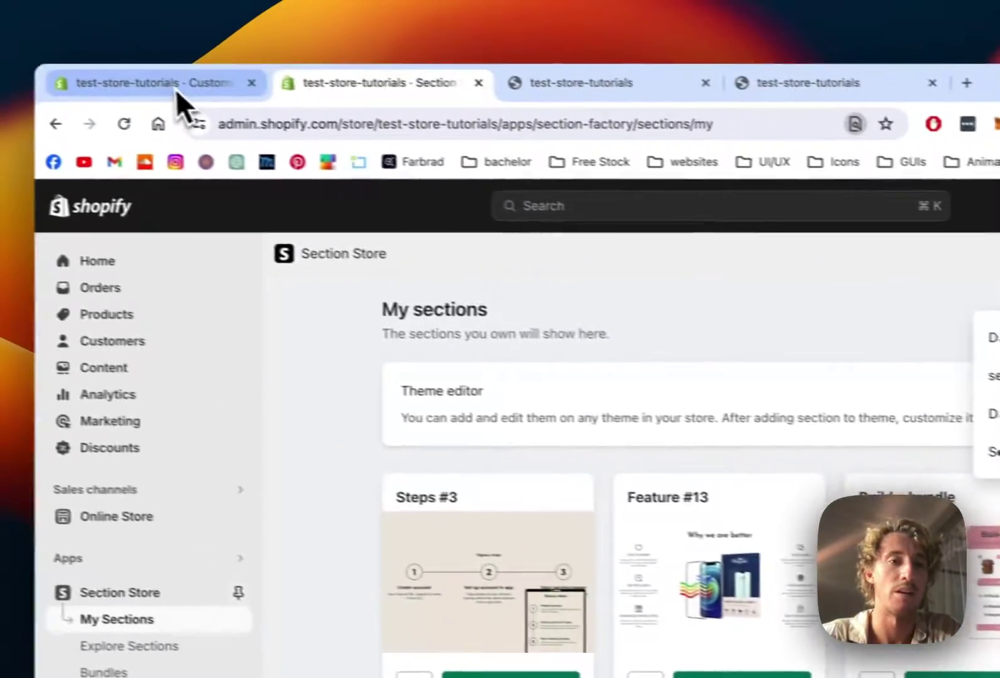
click(180, 91)
click(510, 88)
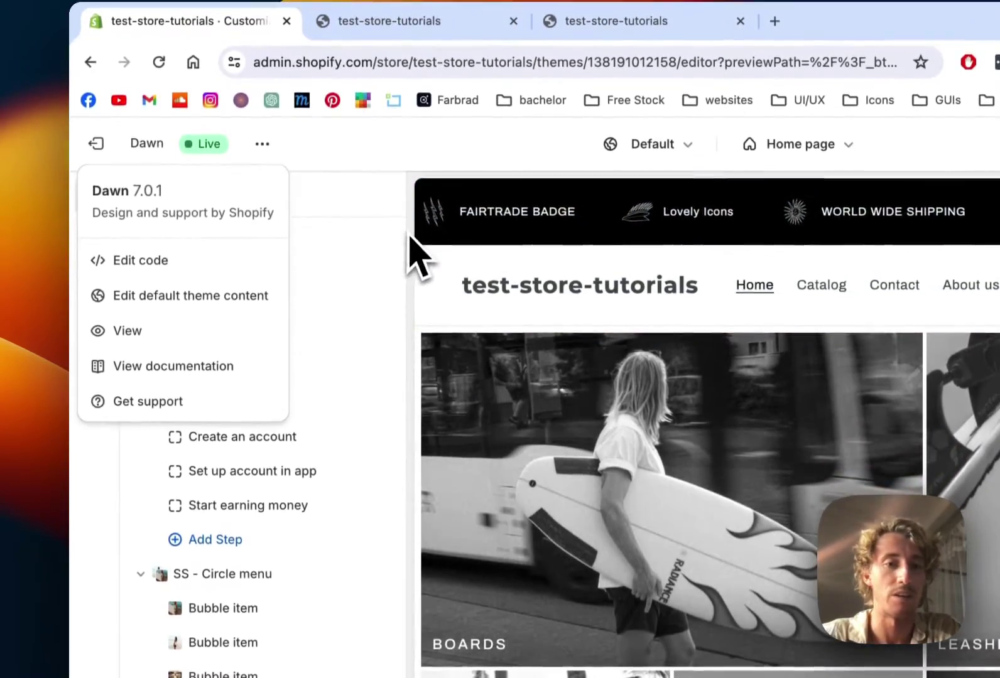
click(414, 276)
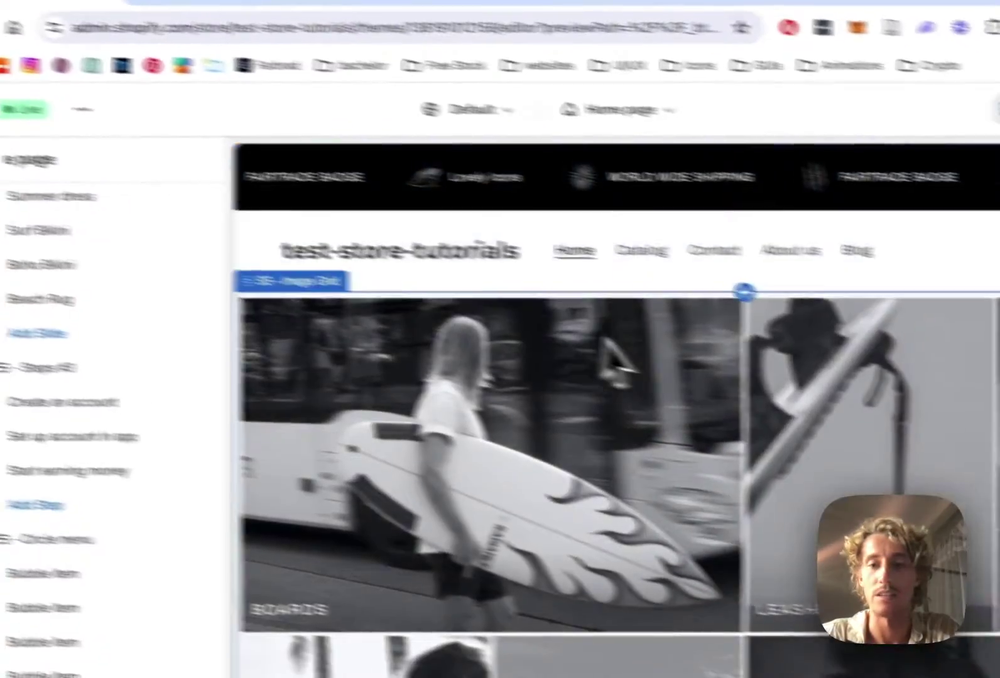
- Delete the fifth bubble, Summer, from the circle menu
scroll(839, 417, down, 2)
scroll(534, 343, down, 10)
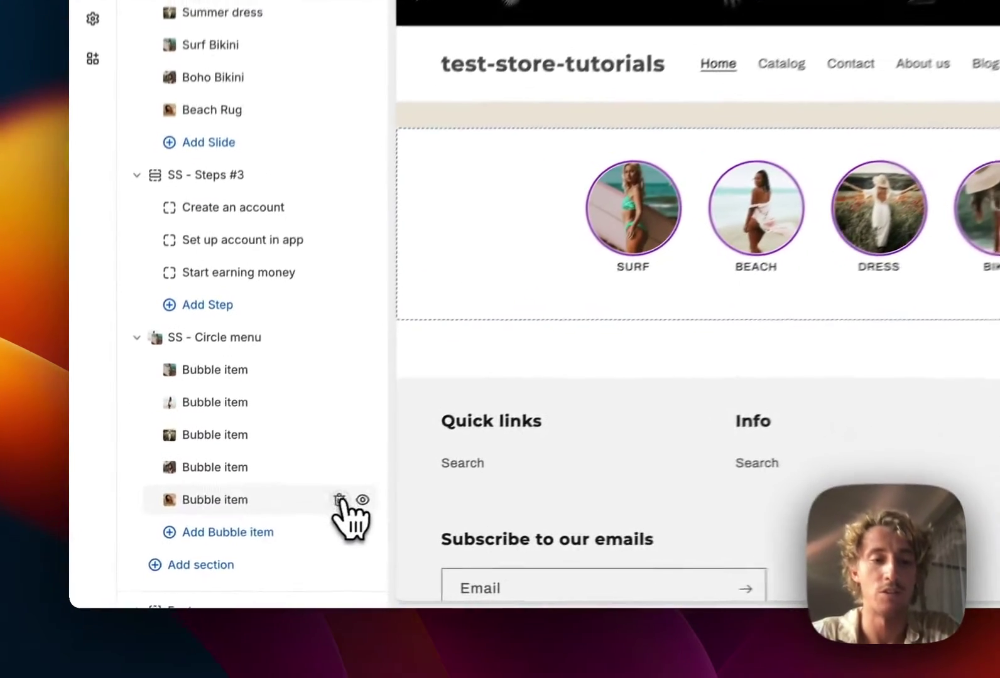
click(248, 536)
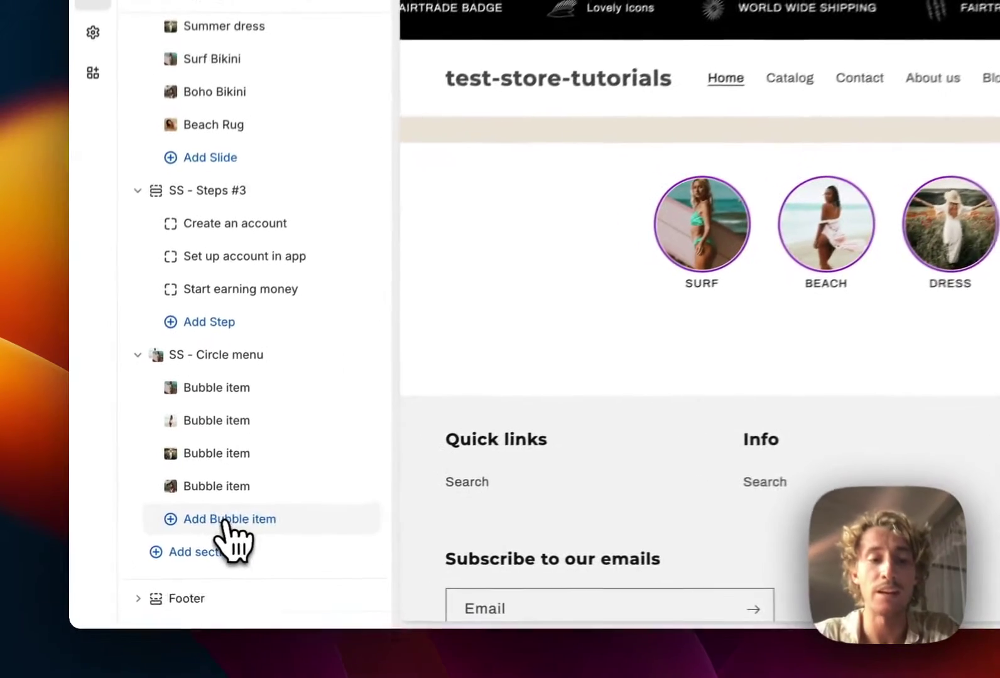
- Add a new bubble item using the orange-outfit photo as its image
click(171, 538)
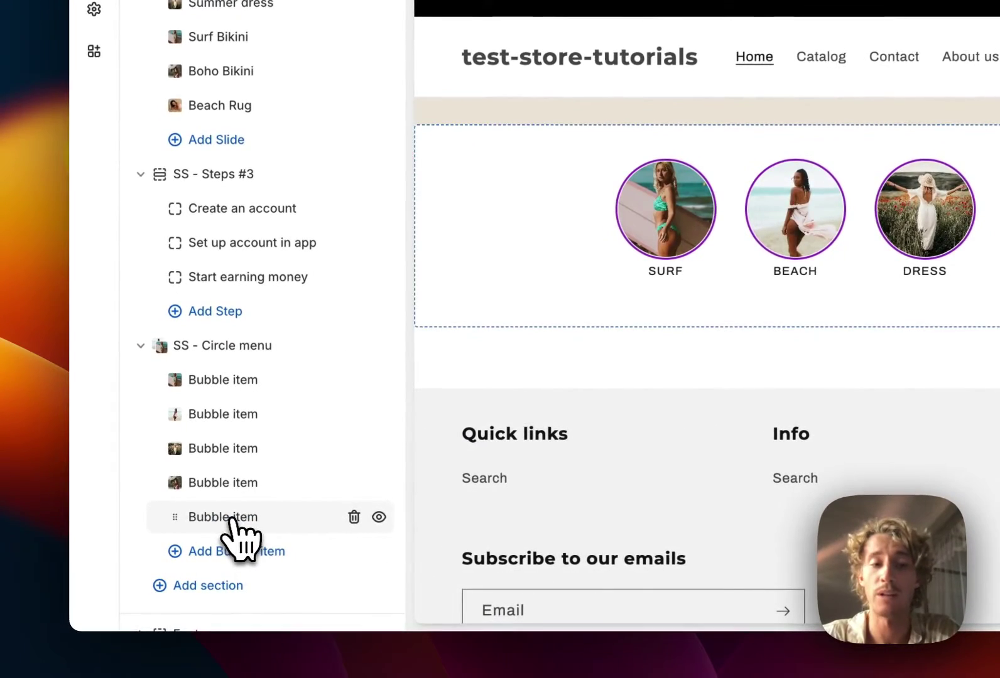
click(251, 518)
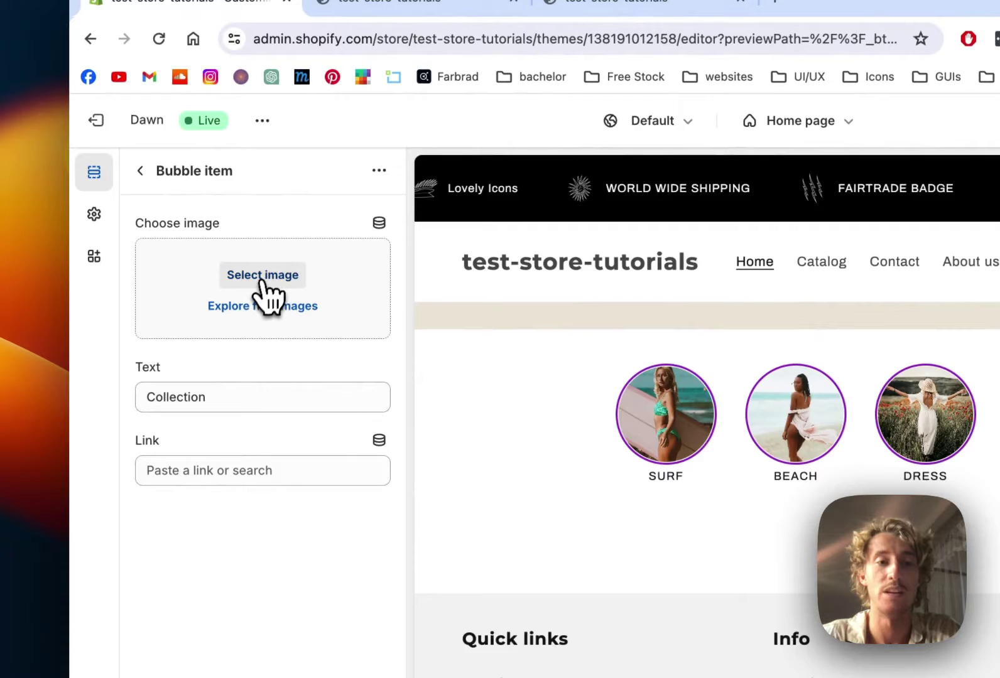
click(267, 277)
scroll(845, 520, down, 5)
scroll(438, 405, up, 4)
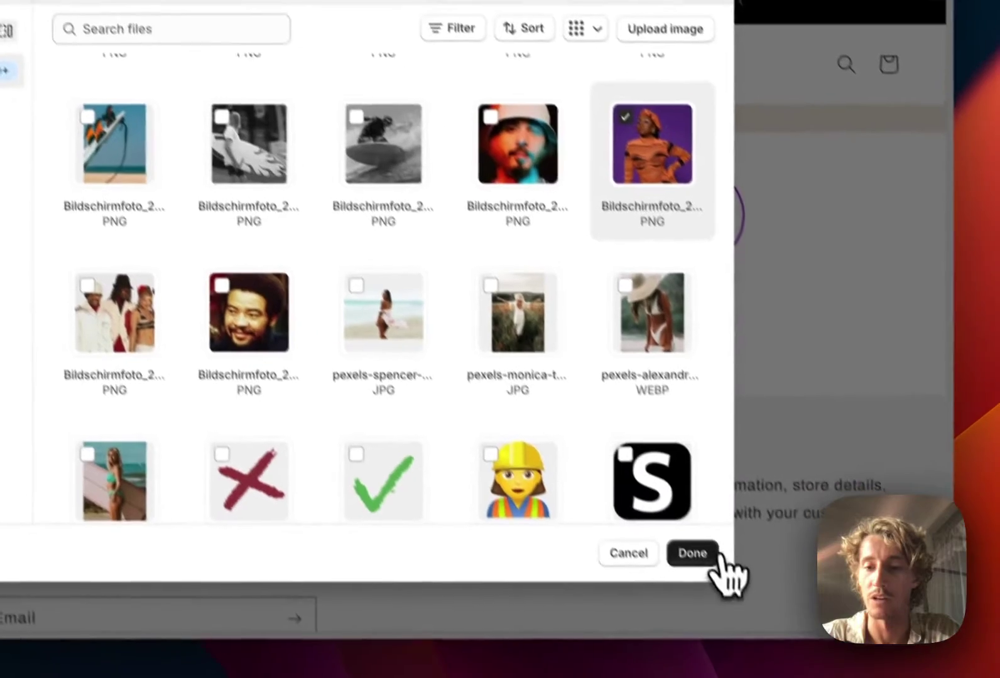
click(757, 642)
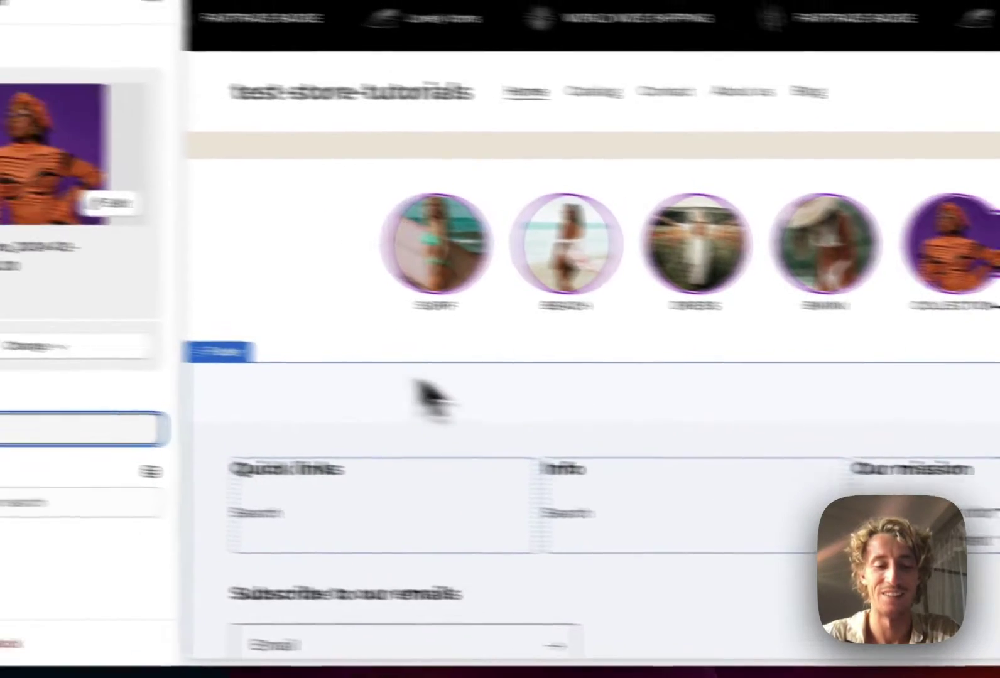
- Label the new bubble 'Fashion' and link it to the Sweaters collection
text(Fashion)
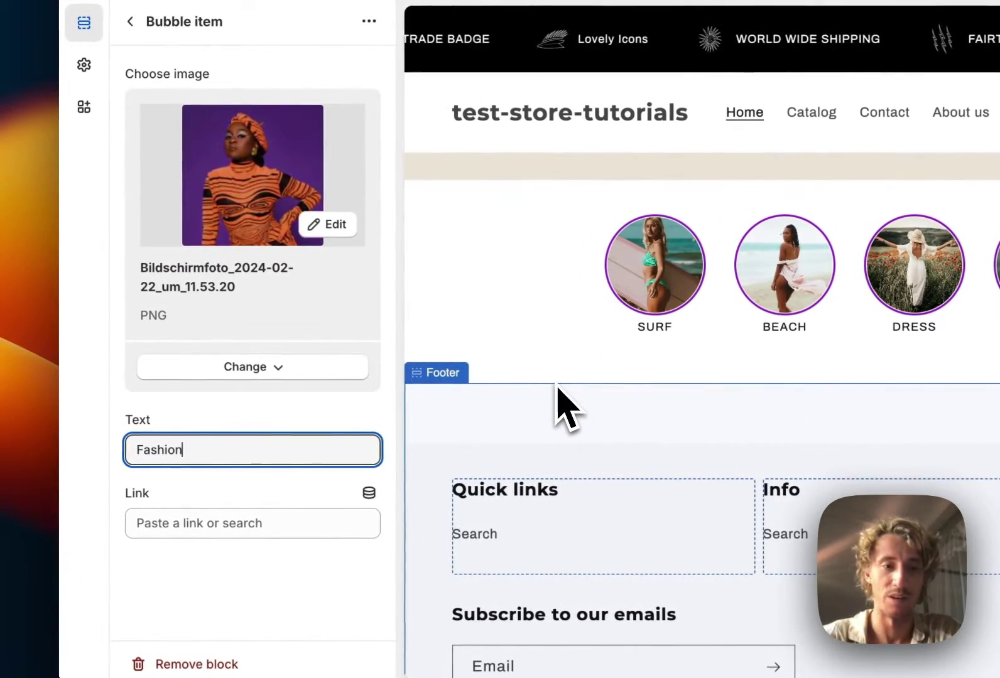
click(256, 521)
click(257, 294)
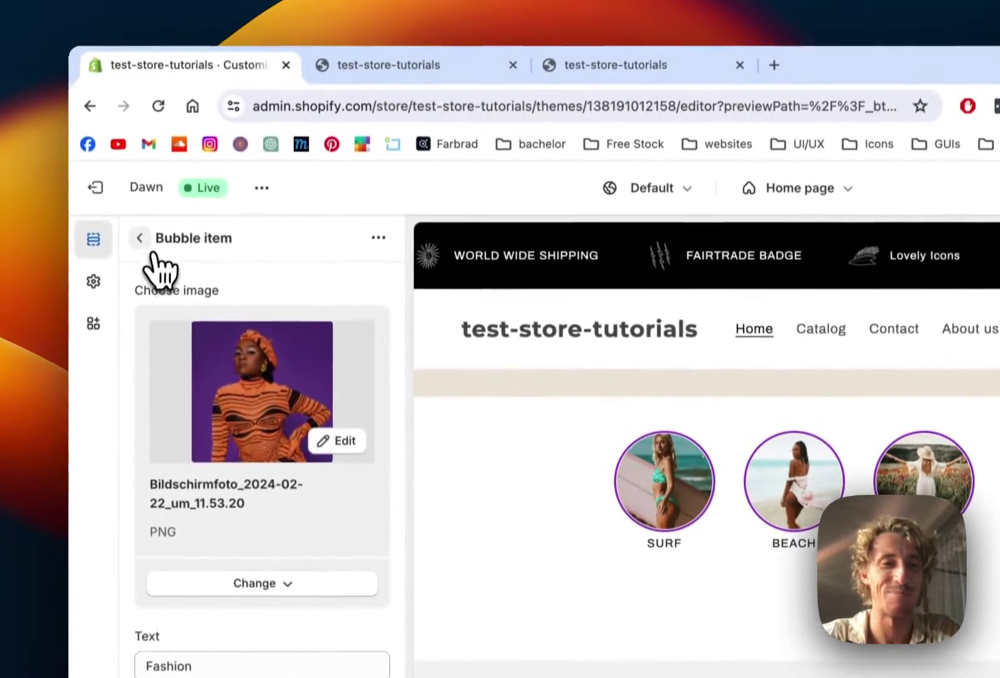
- In mobile preview, enlarge the circle menu's mobile image size from 66 to 108 px
click(130, 21)
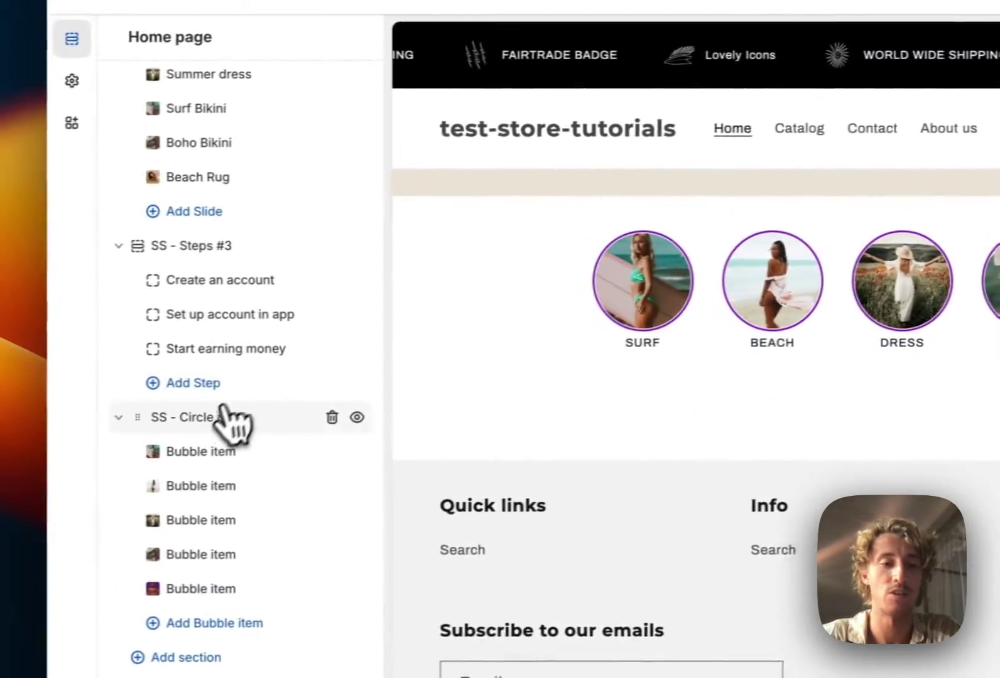
click(226, 418)
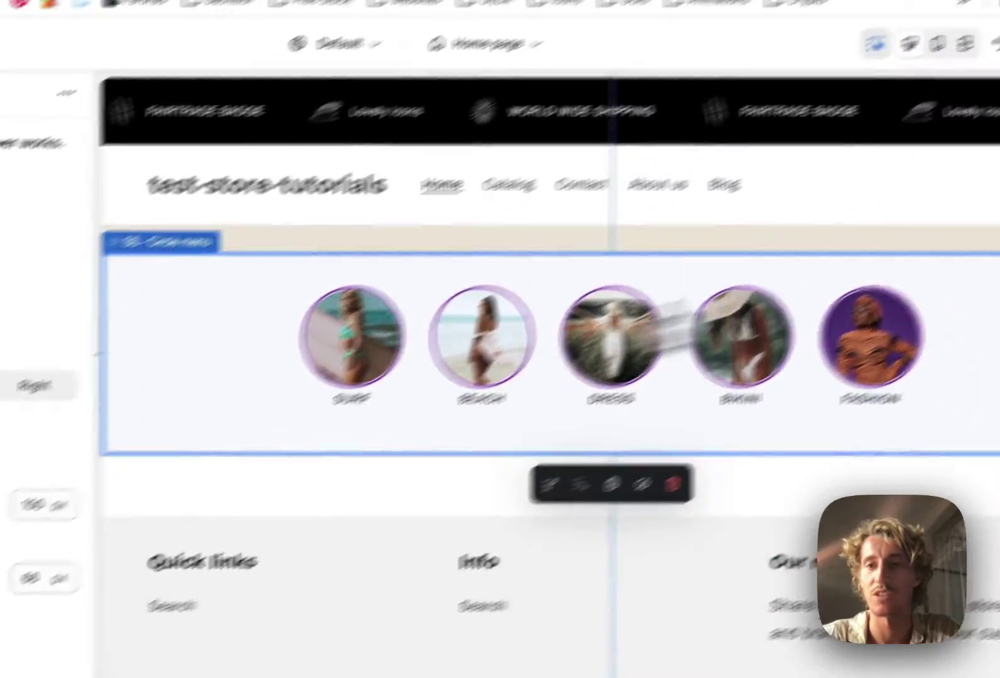
click(937, 44)
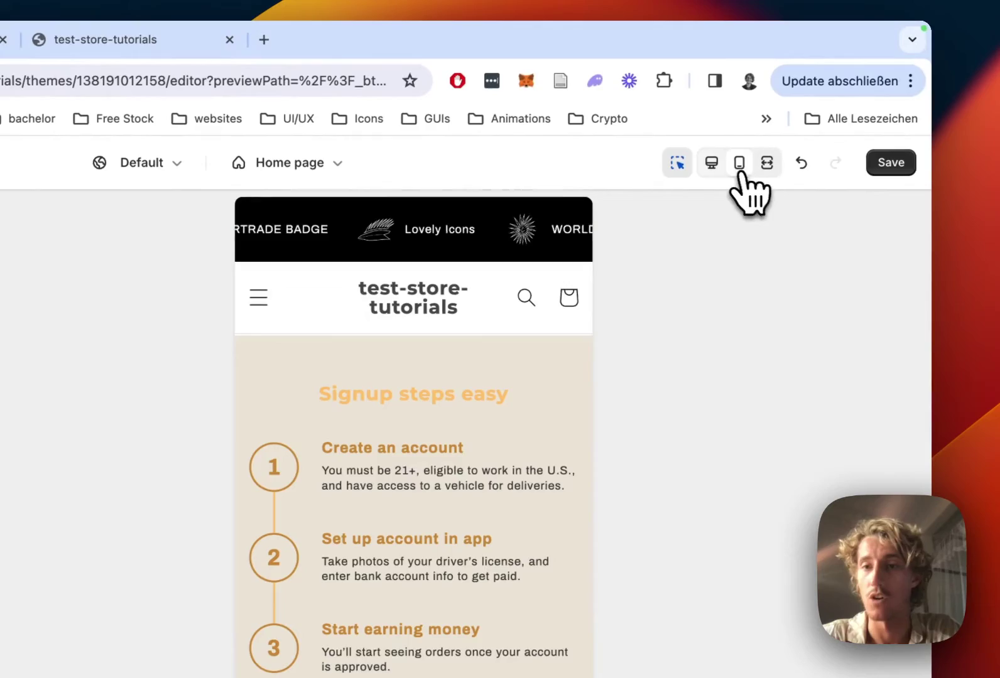
scroll(531, 432, down, 5)
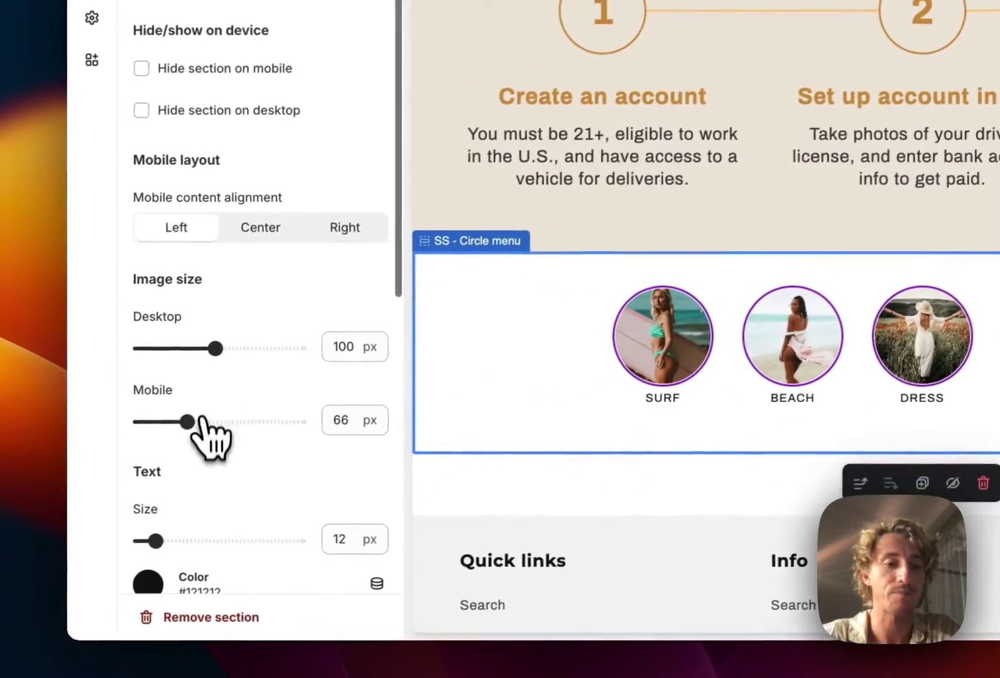
drag(190, 422, 225, 420)
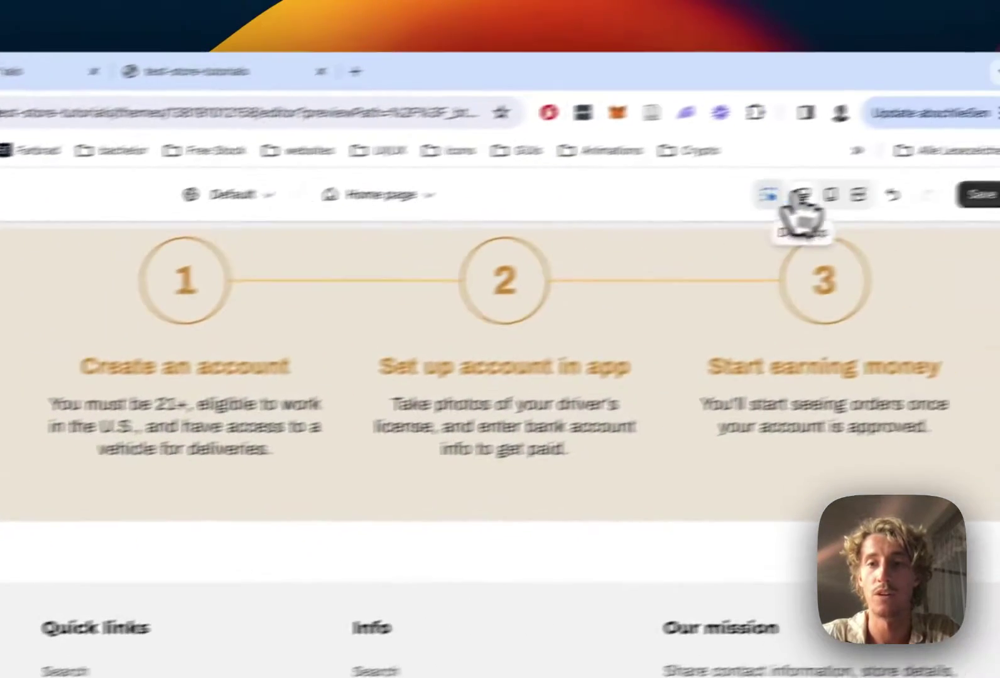
- Hide the circle menu on desktop, centre it, and set 132 px images, 20 px labels, 3 px borders
click(828, 194)
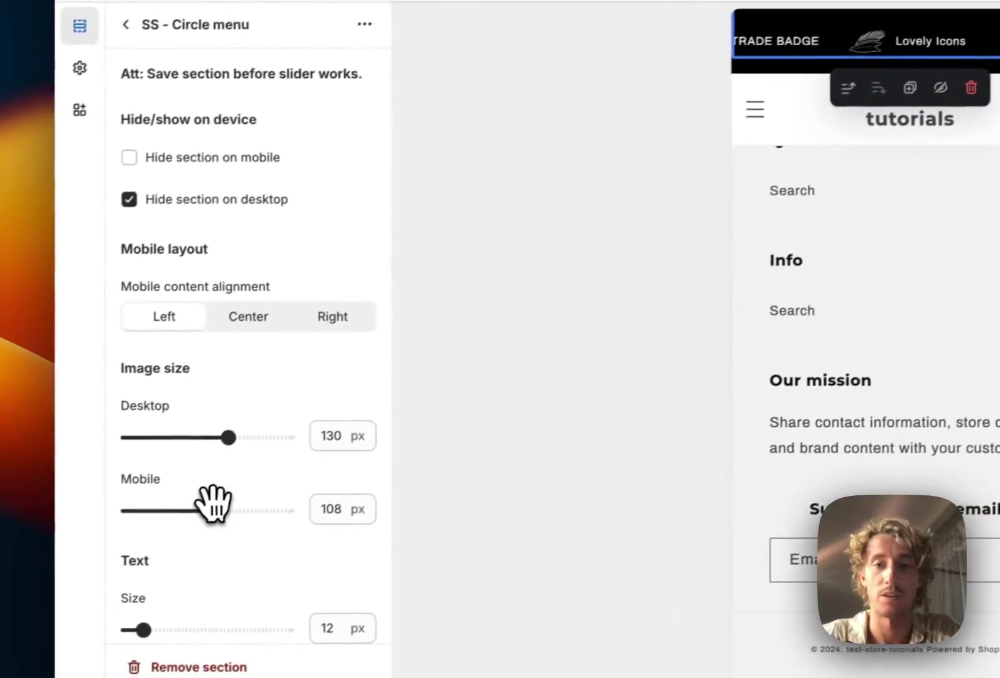
drag(210, 504, 245, 502)
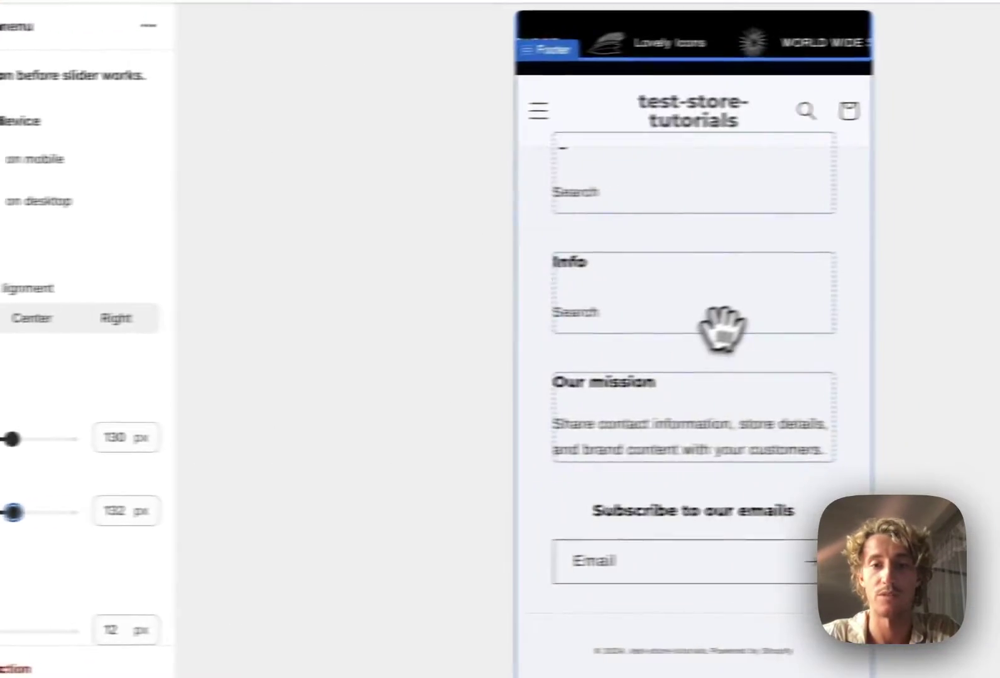
drag(705, 310, 642, 307)
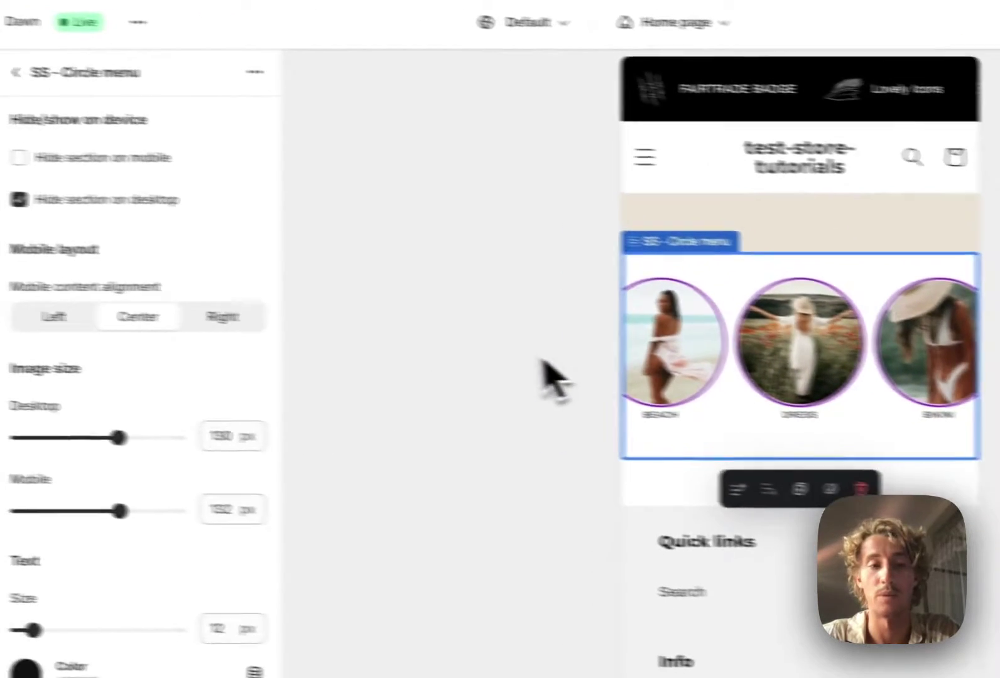
scroll(251, 318, down, 5)
drag(134, 326, 167, 328)
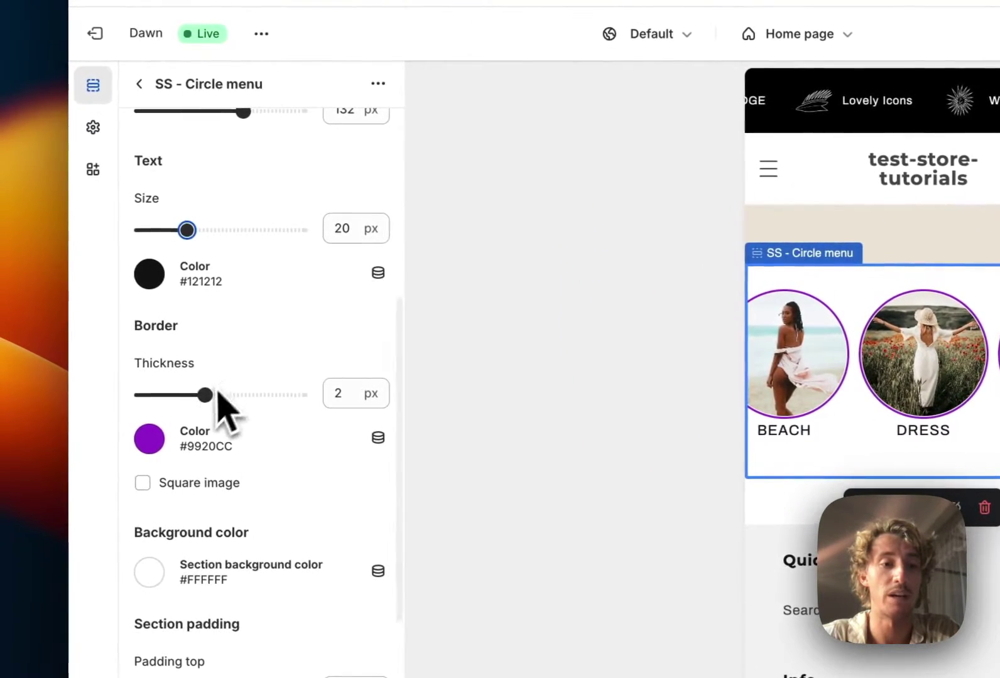
click(217, 394)
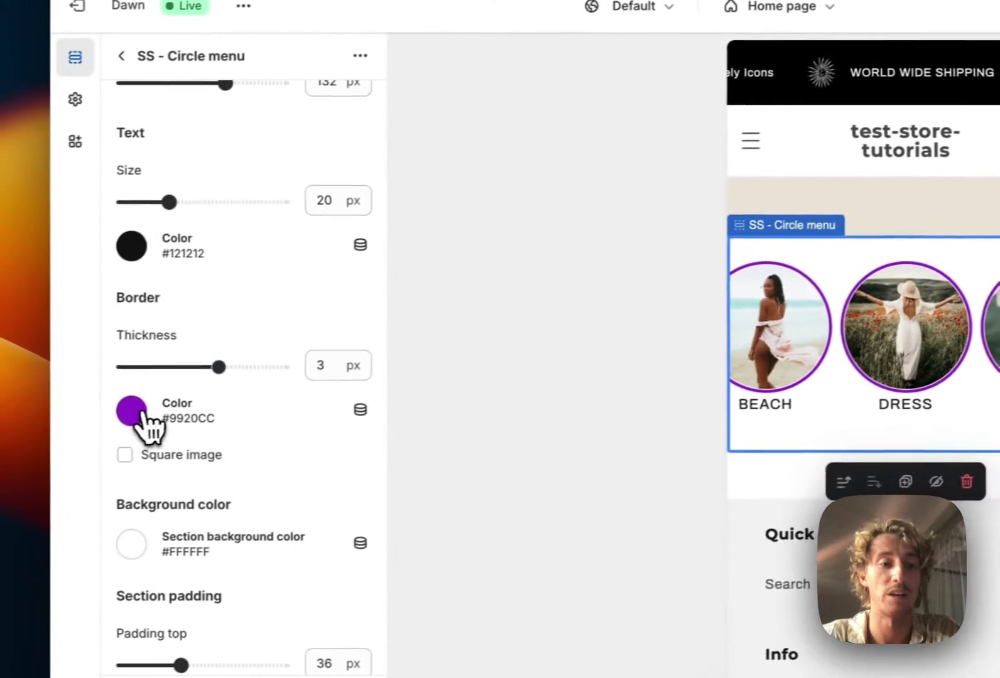
- Try red and orange for the circle borders, then keep purple #9920CC
click(139, 415)
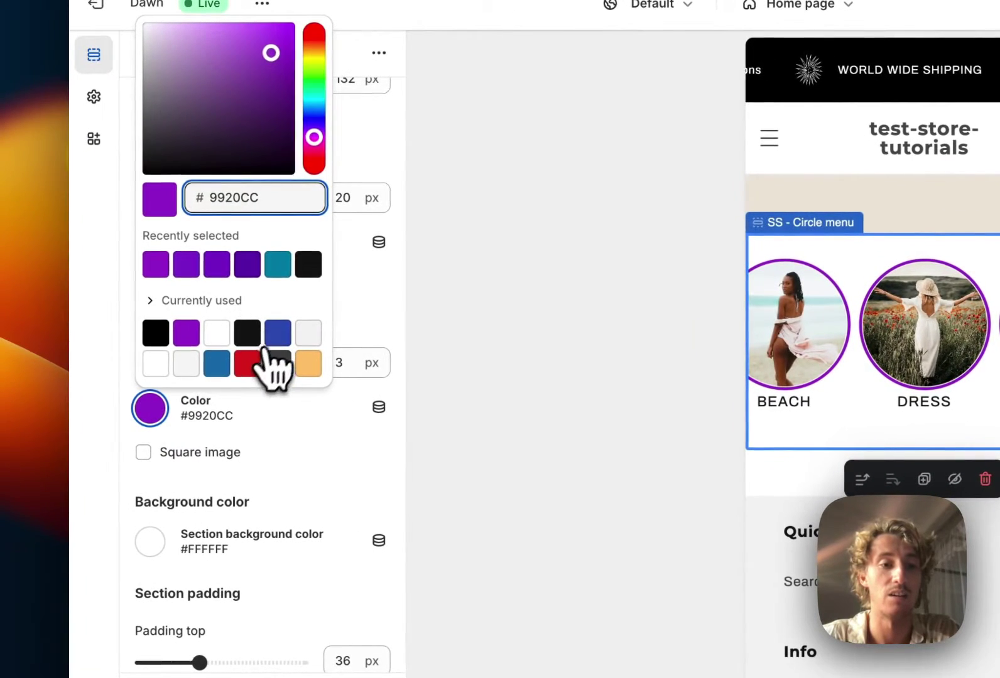
click(230, 366)
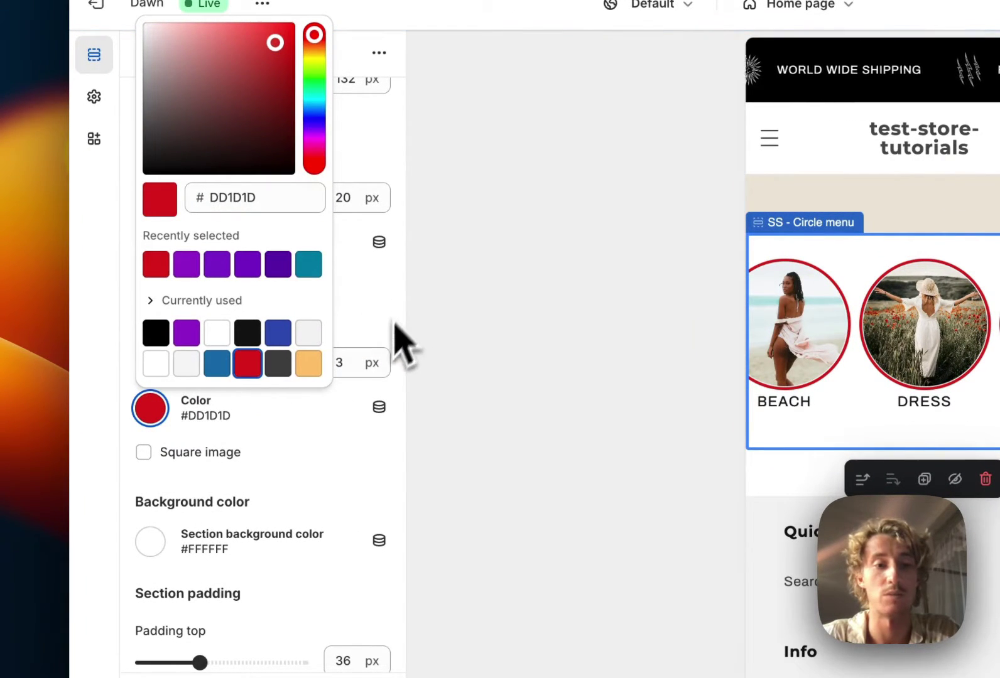
click(307, 365)
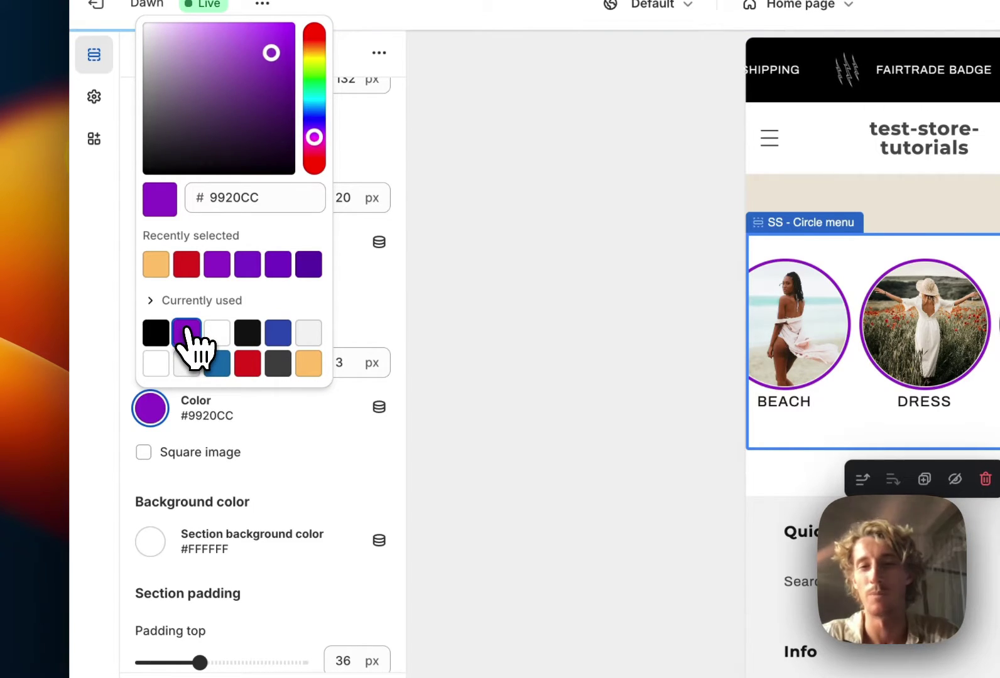
click(402, 296)
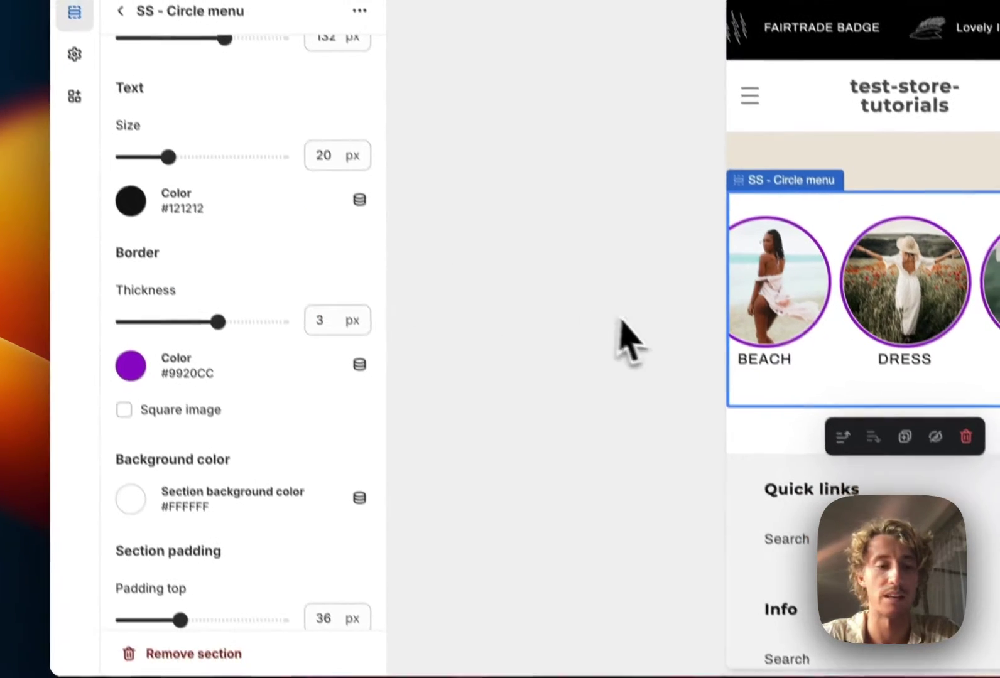
scroll(318, 330, down, 5)
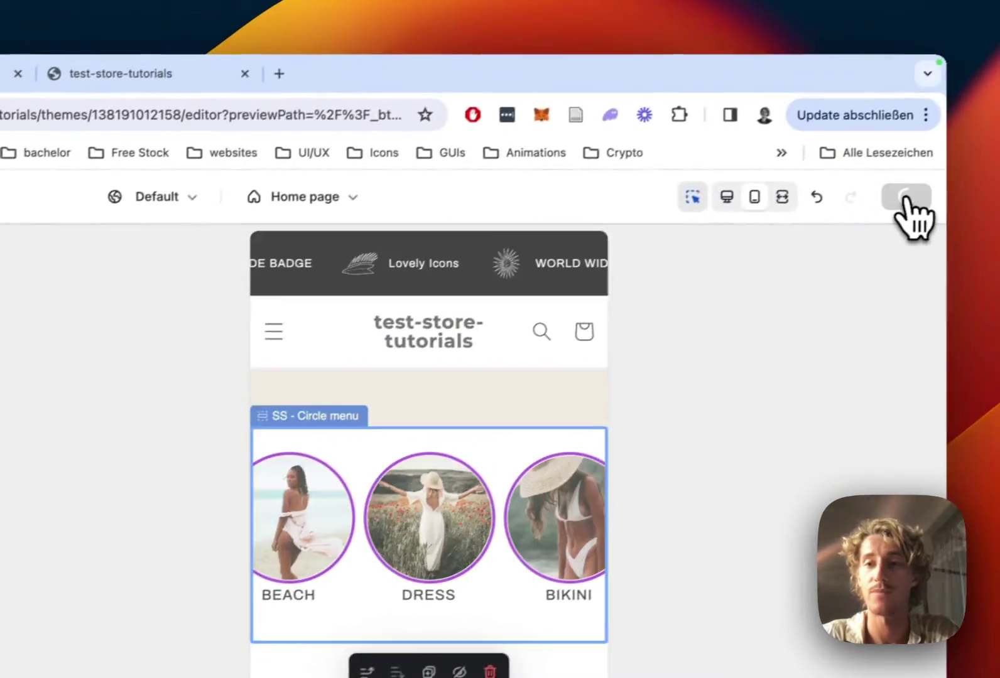
- Show the circle menu on desktop again, save the changes, and view the live store
click(902, 216)
scroll(257, 412, up, 10)
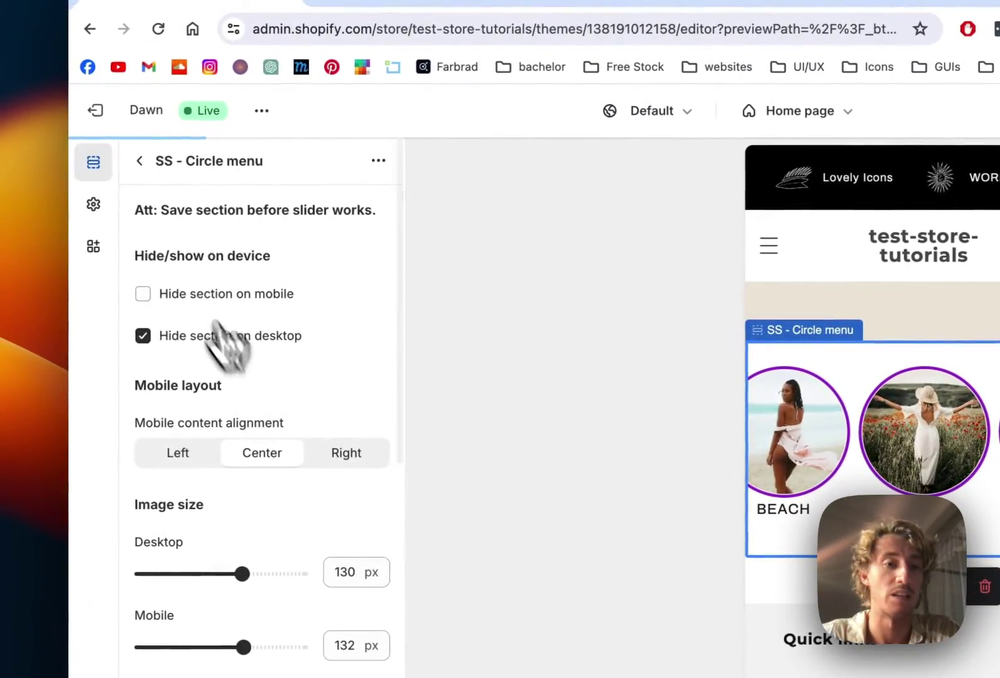
click(144, 293)
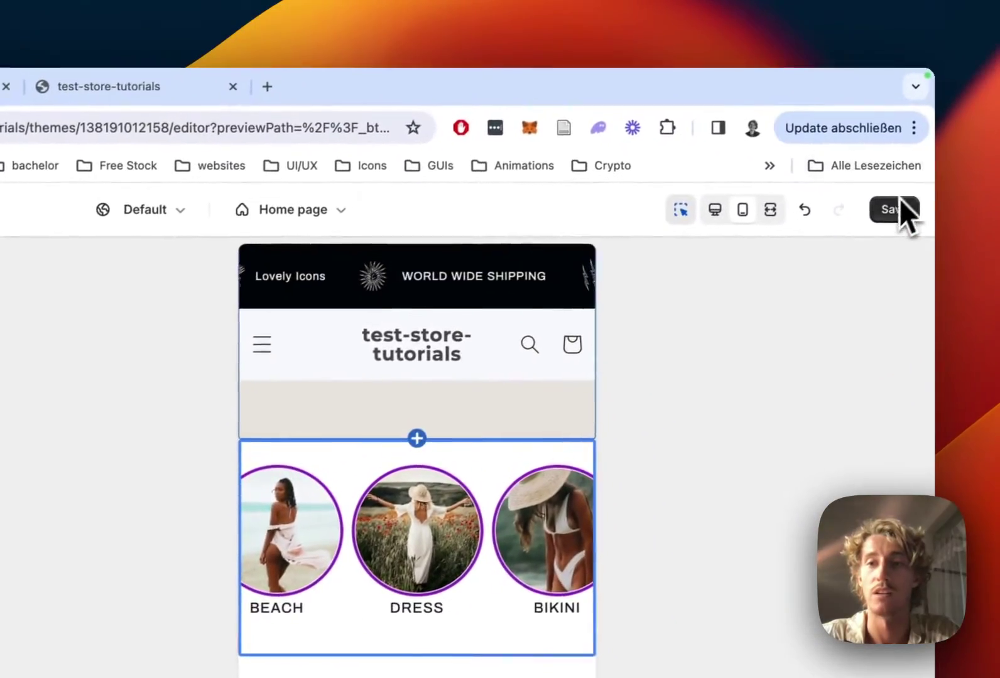
click(892, 212)
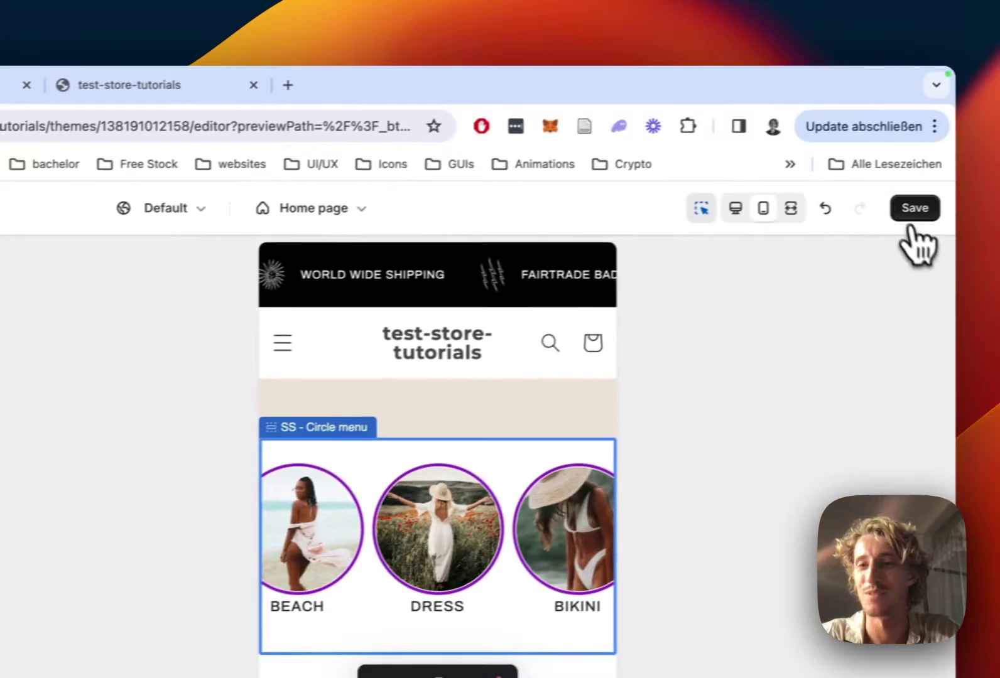
click(912, 208)
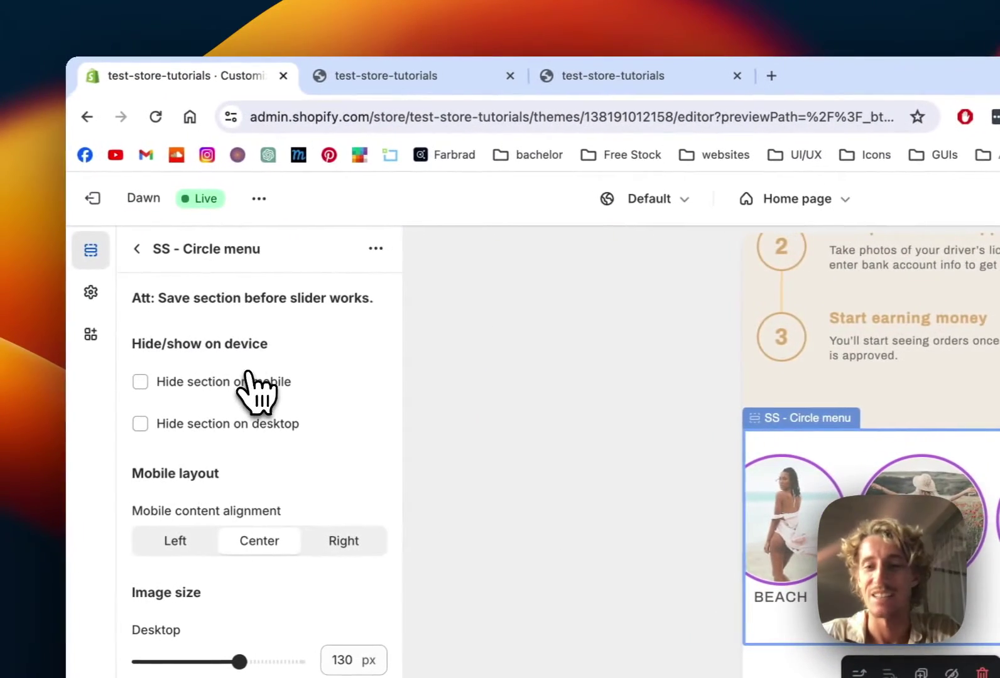
click(223, 377)
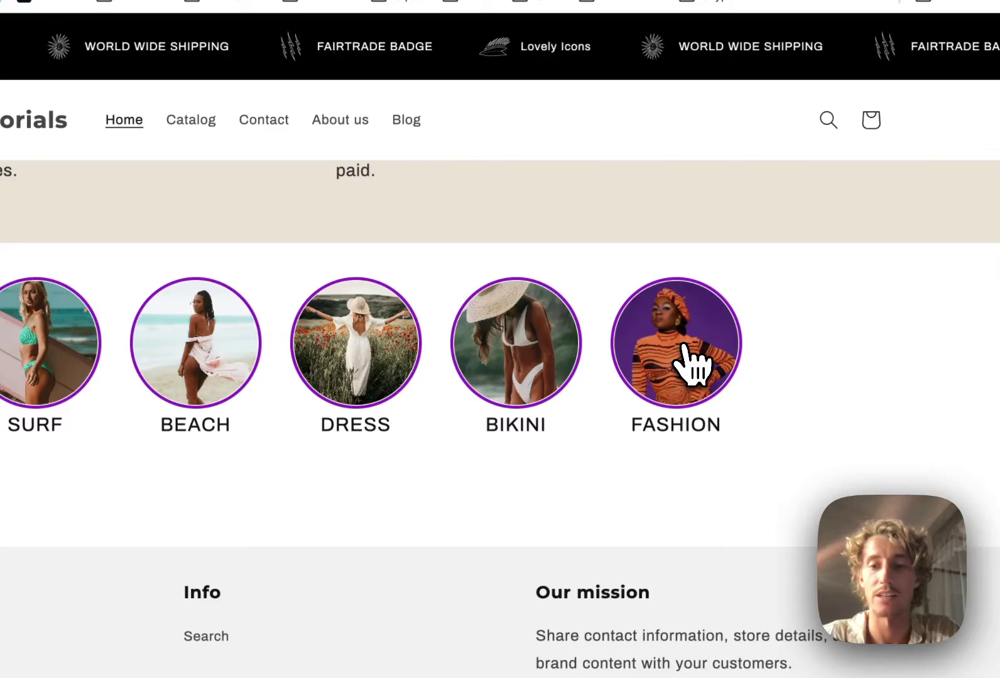
- Confirm the FASHION circle opens the Sweaters collection, then return to the store home page
click(691, 363)
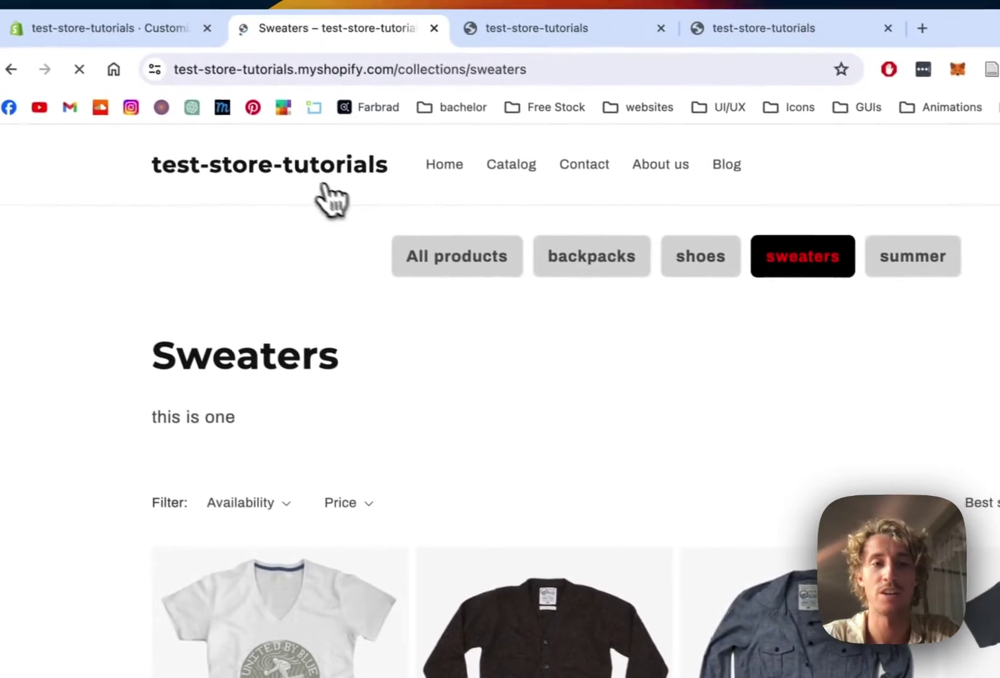
click(322, 183)
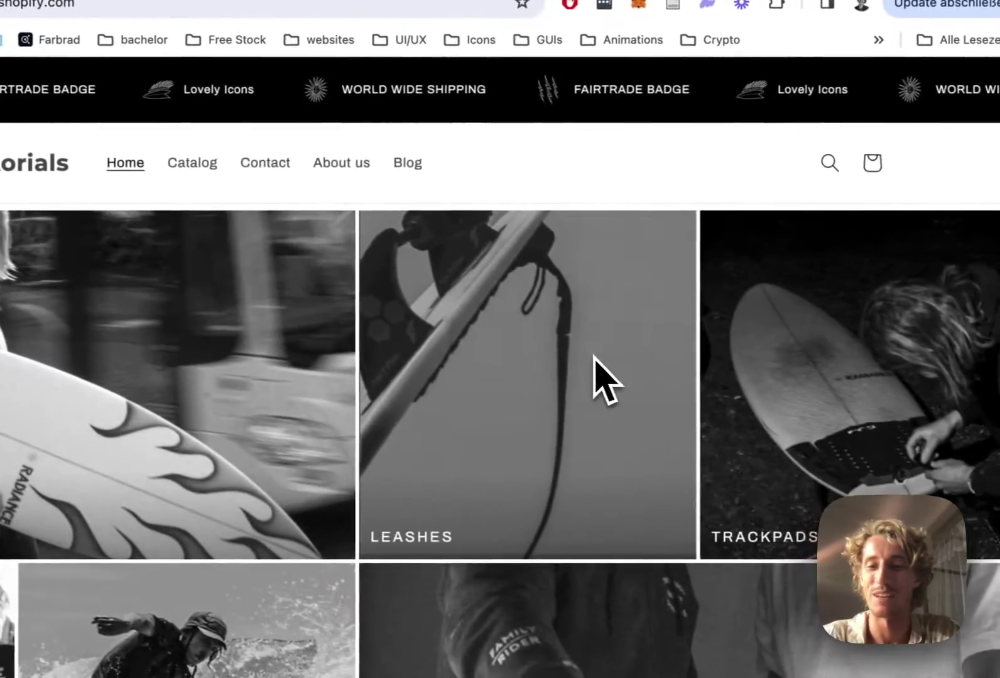
scroll(594, 356, down, 10)
scroll(637, 350, up, 2)
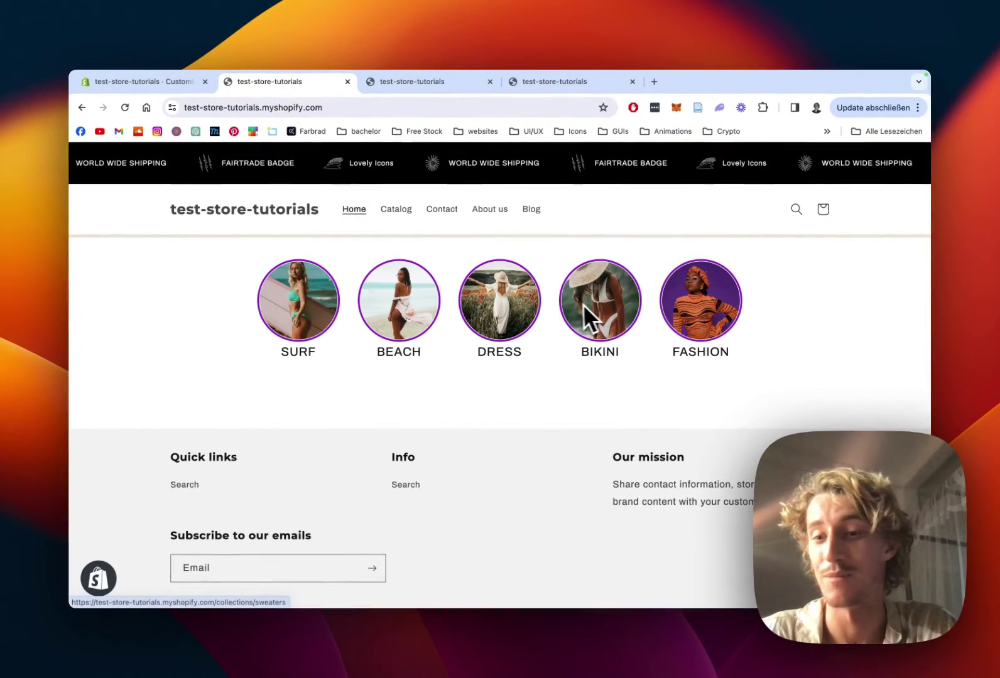